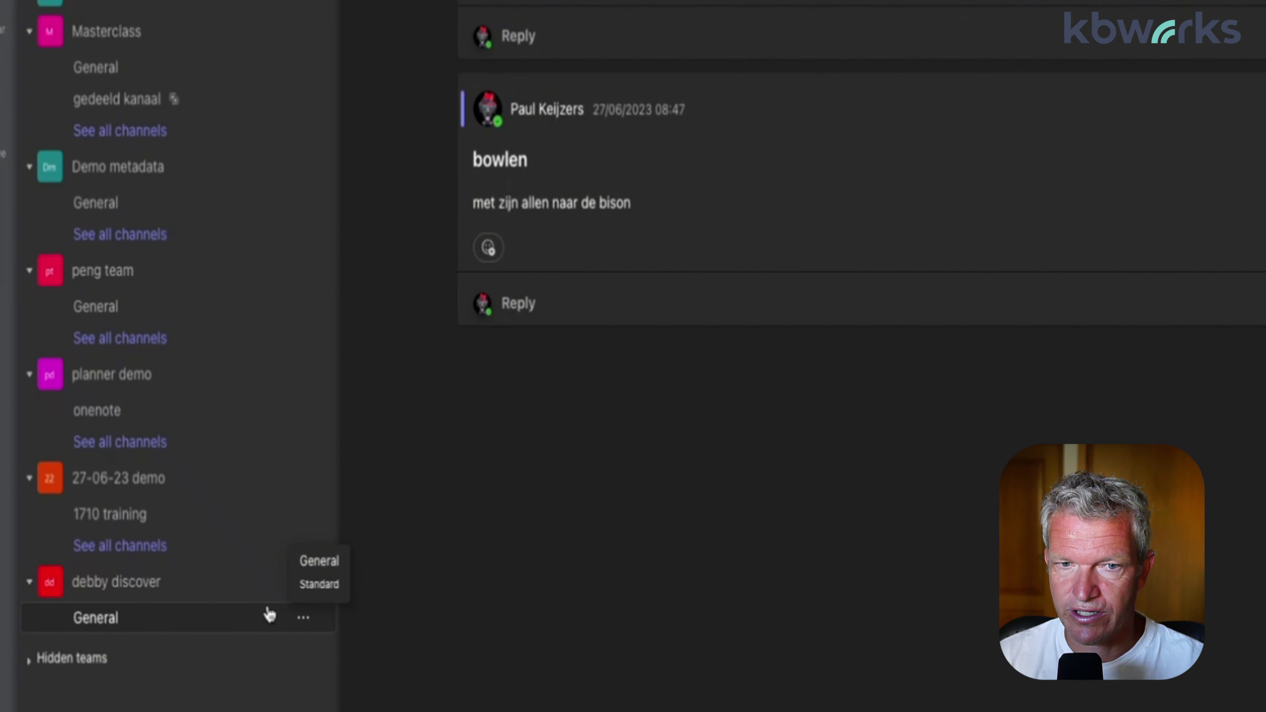
# Rename the General channel of the debby discover team to Algemeen.
pyautogui.click(304, 619)
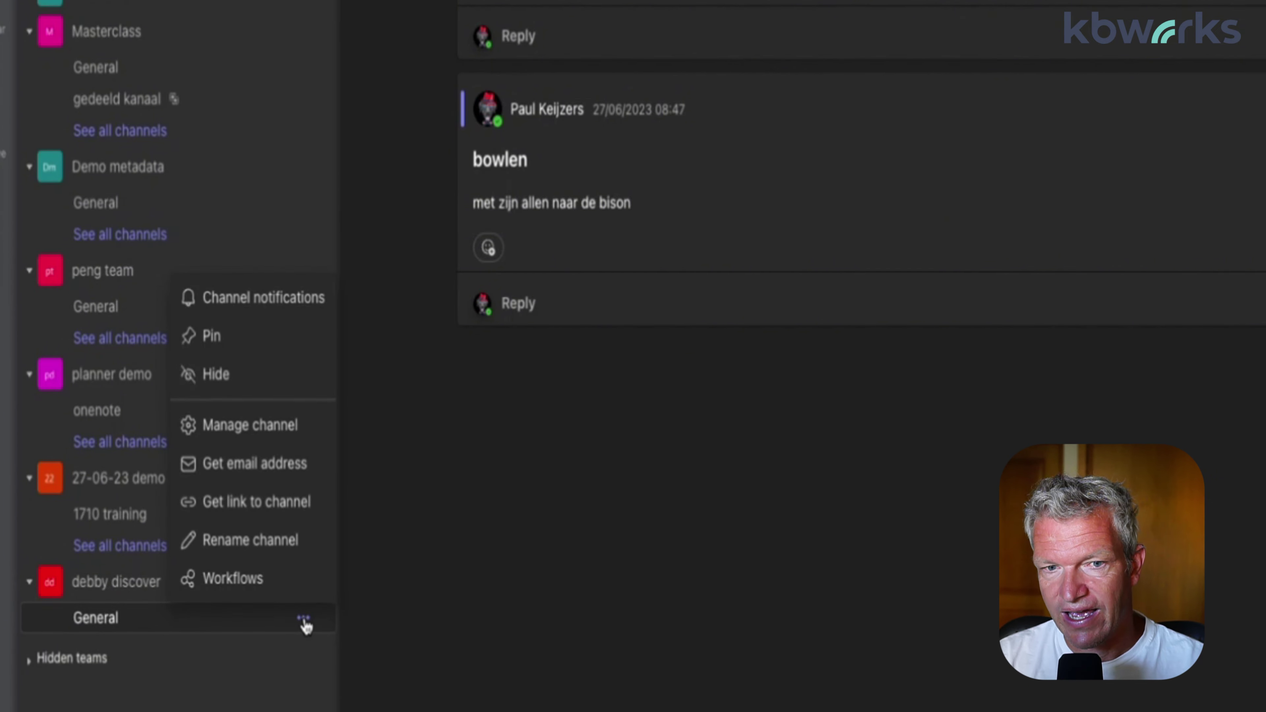
pyautogui.click(262, 550)
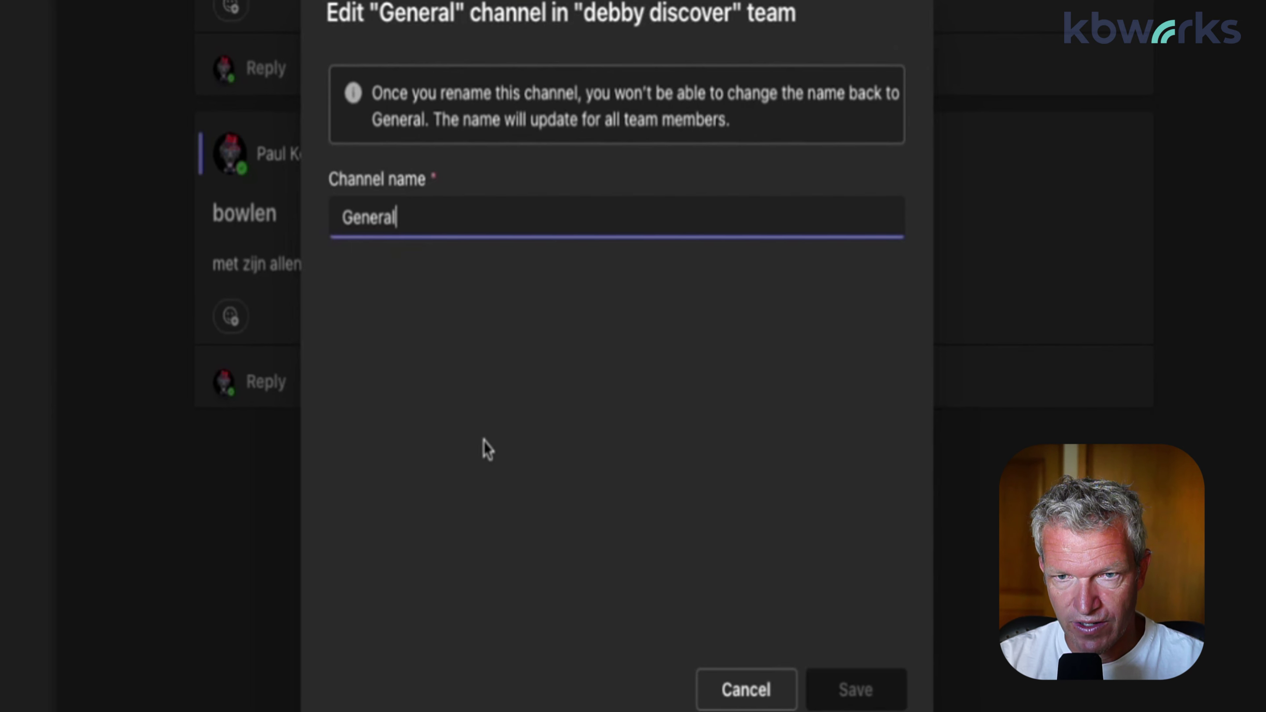
pyautogui.press('Return')
pyautogui.press('BackSpace')
pyautogui.press('BackSpace')
pyautogui.press('BackSpace')
pyautogui.press('BackSpace')
pyautogui.press('BackSpace')
pyautogui.press('BackSpace')
pyautogui.press('BackSpace')
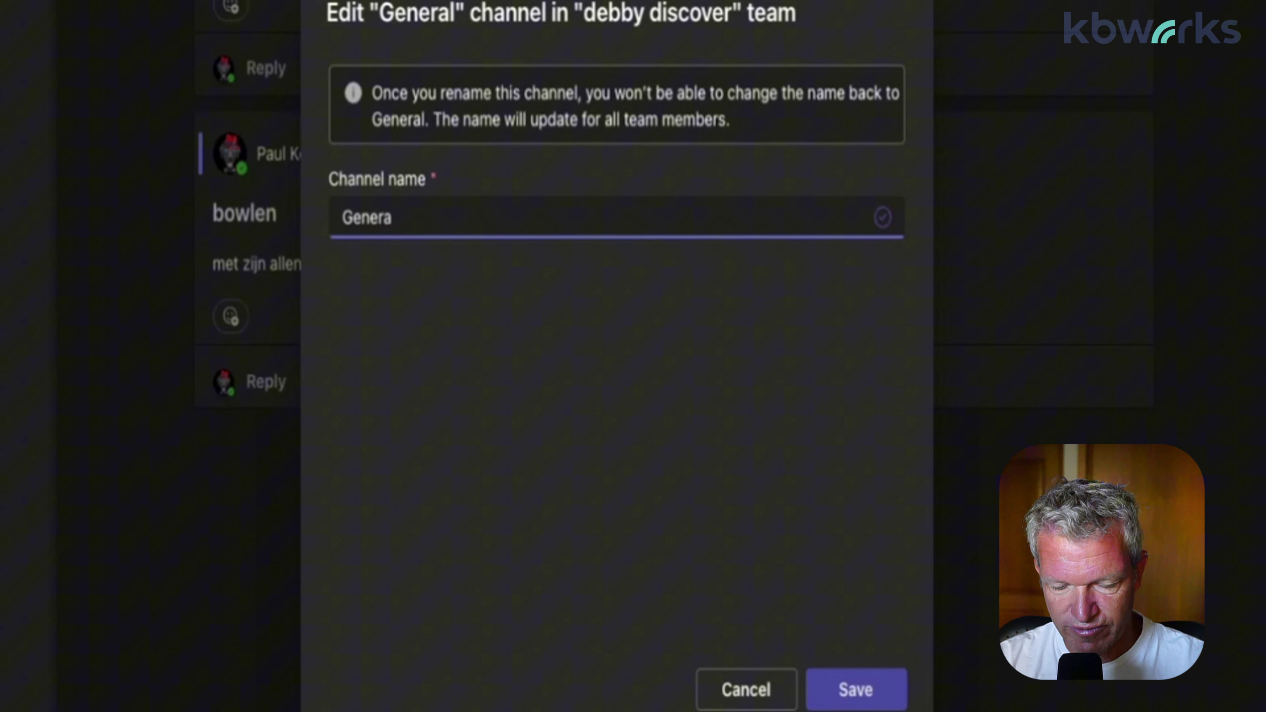
pyautogui.write('Algemeen')
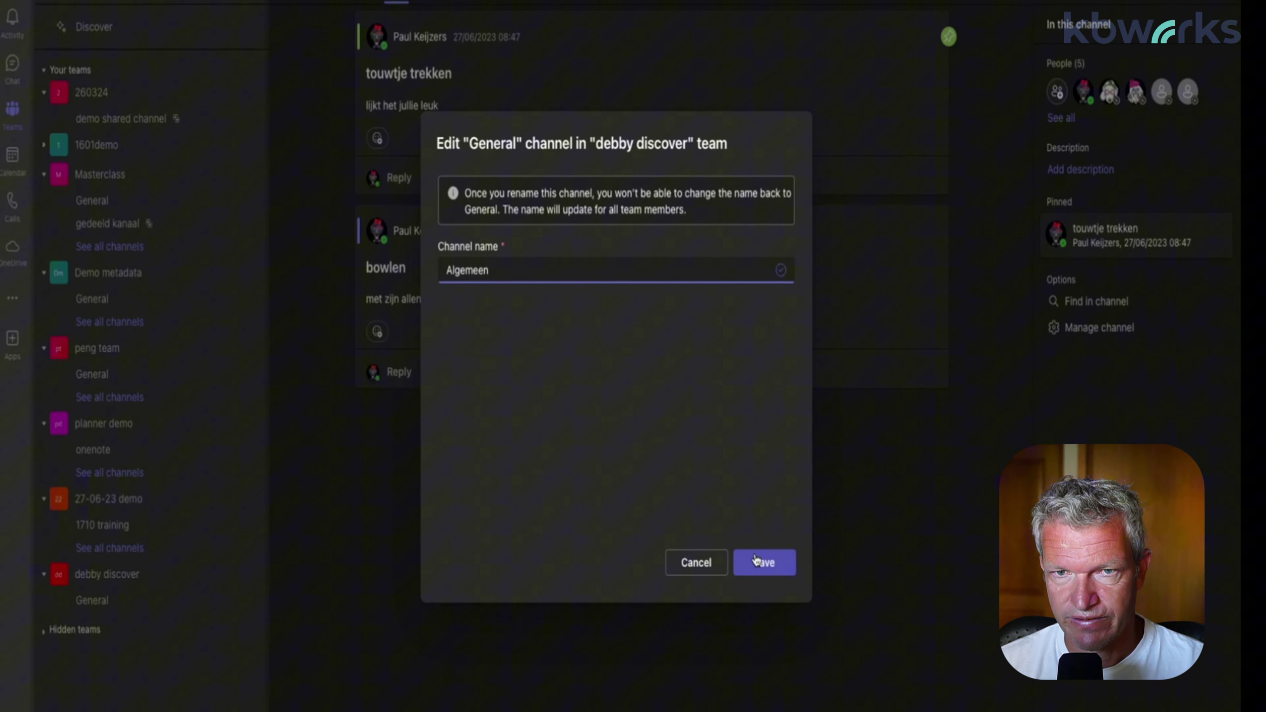
pyautogui.click(762, 564)
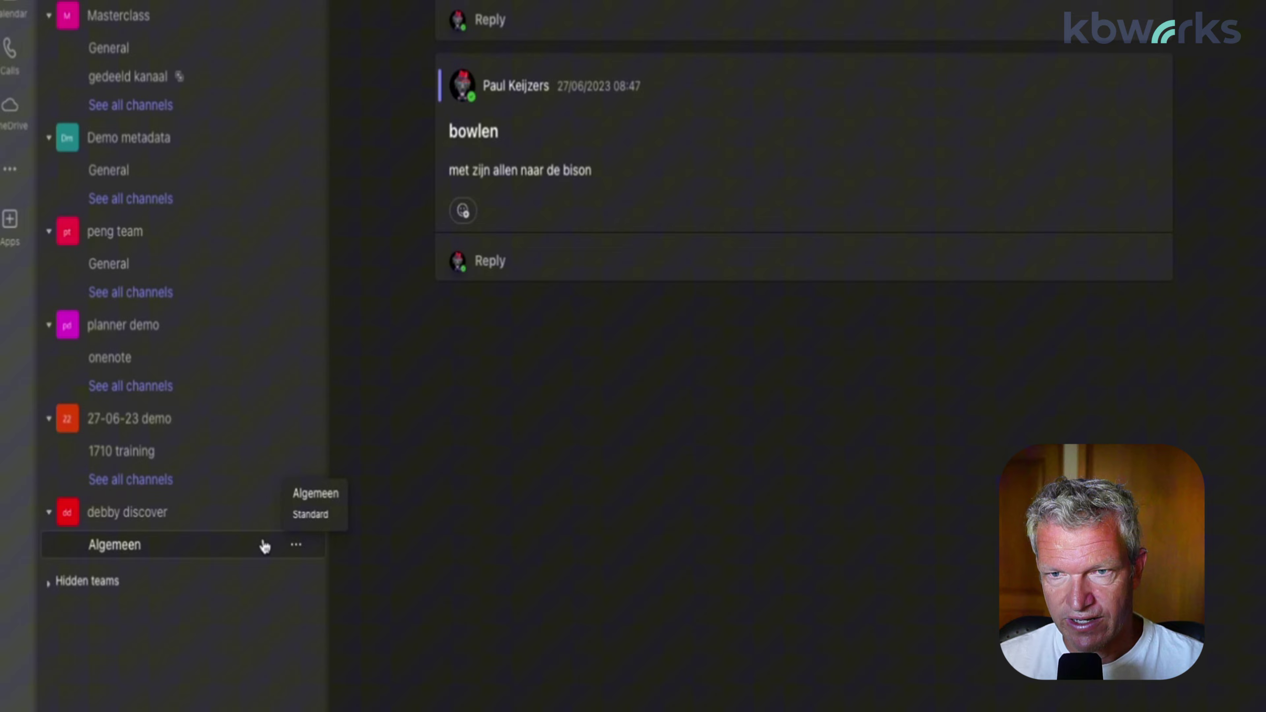
# Try to rename the debby discover team's Algemeen channel back to General, then cancel the edit.
pyautogui.click(296, 544)
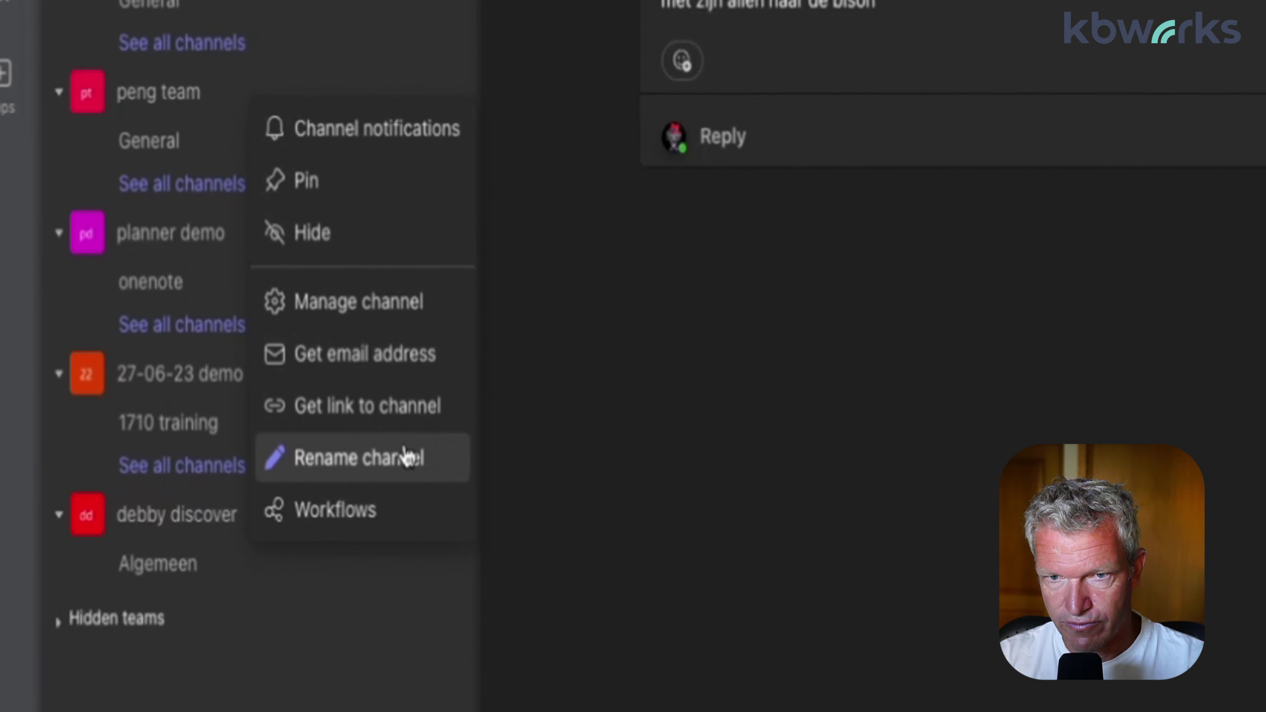
pyautogui.click(406, 456)
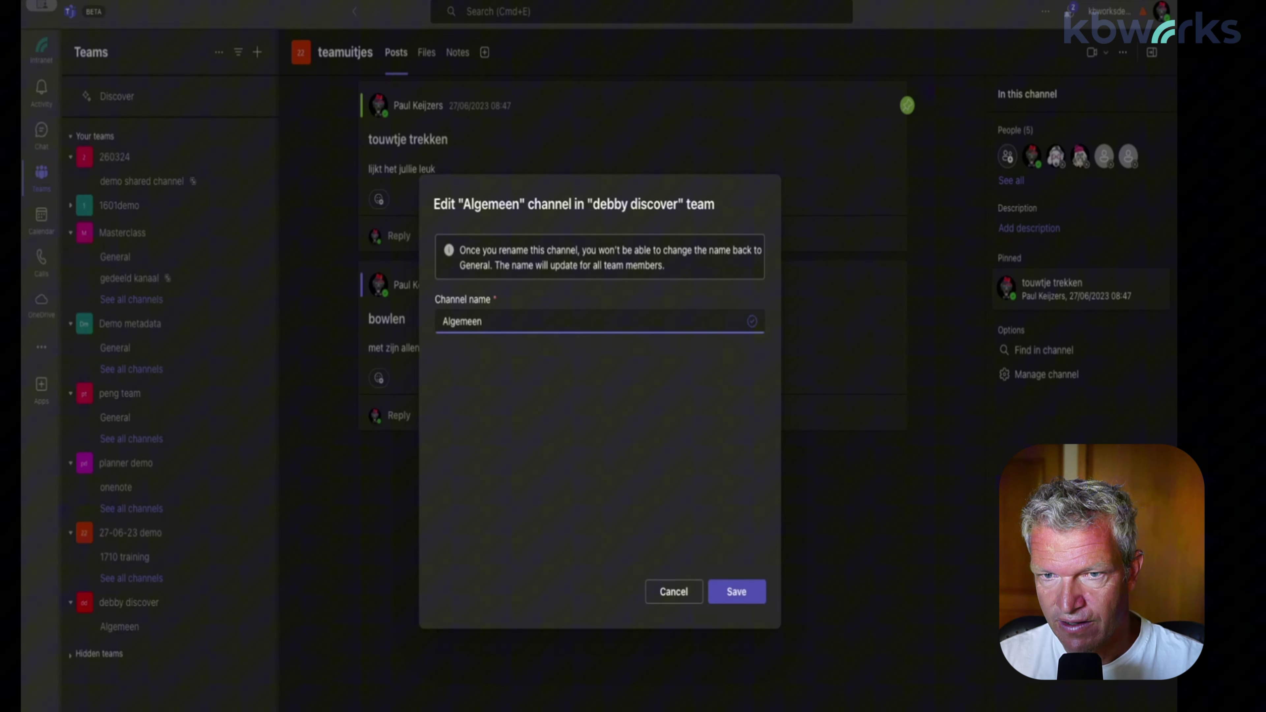
pyautogui.write('x')
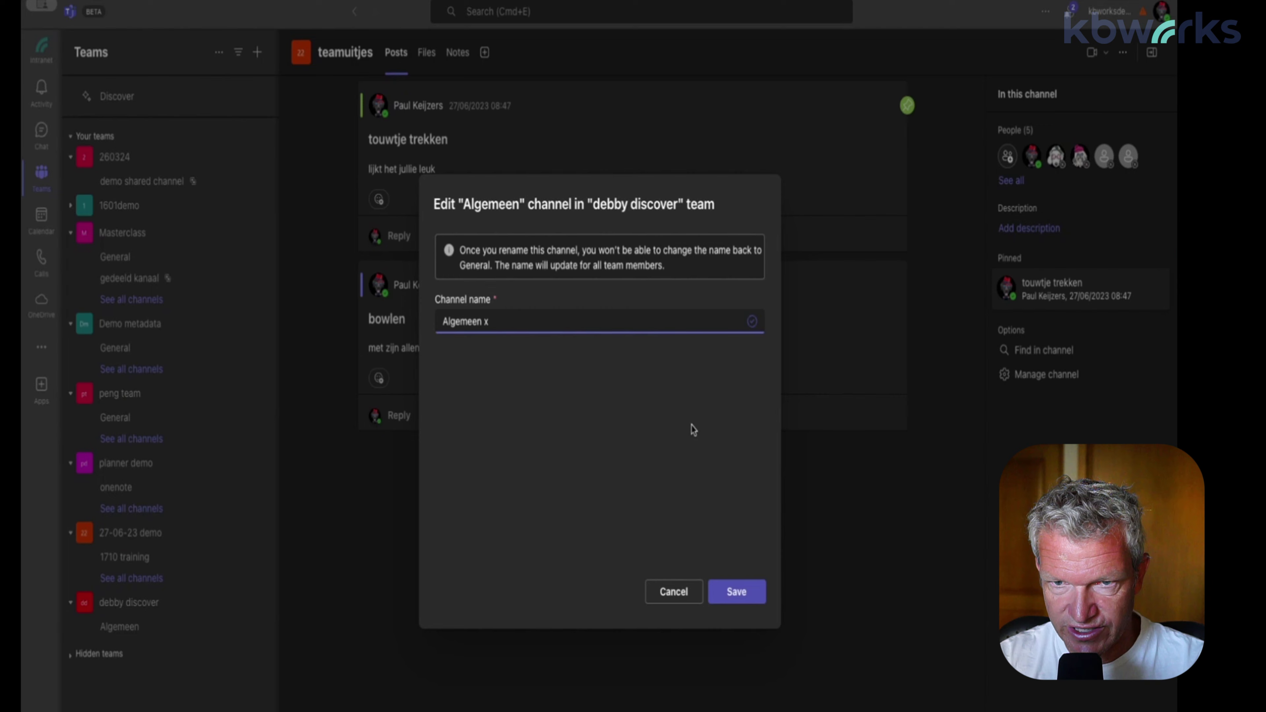
pyautogui.press('super+a')
pyautogui.press('BackSpace')
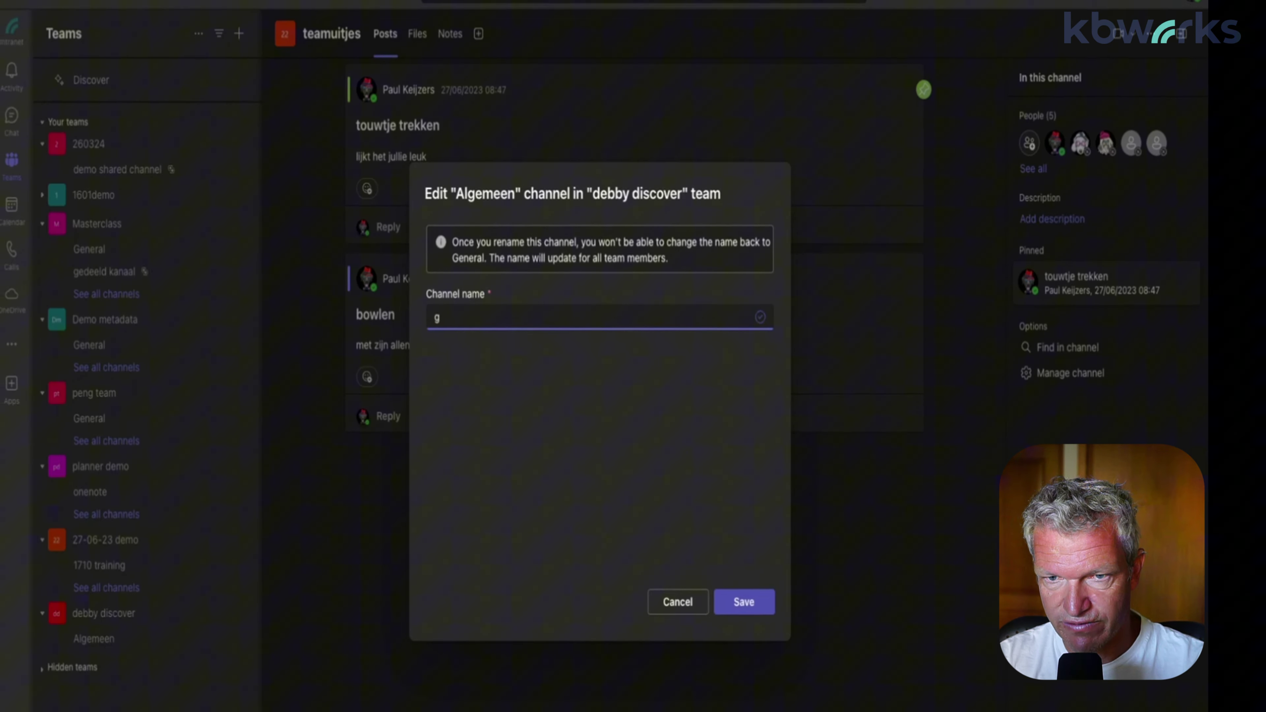
pyautogui.write('General')
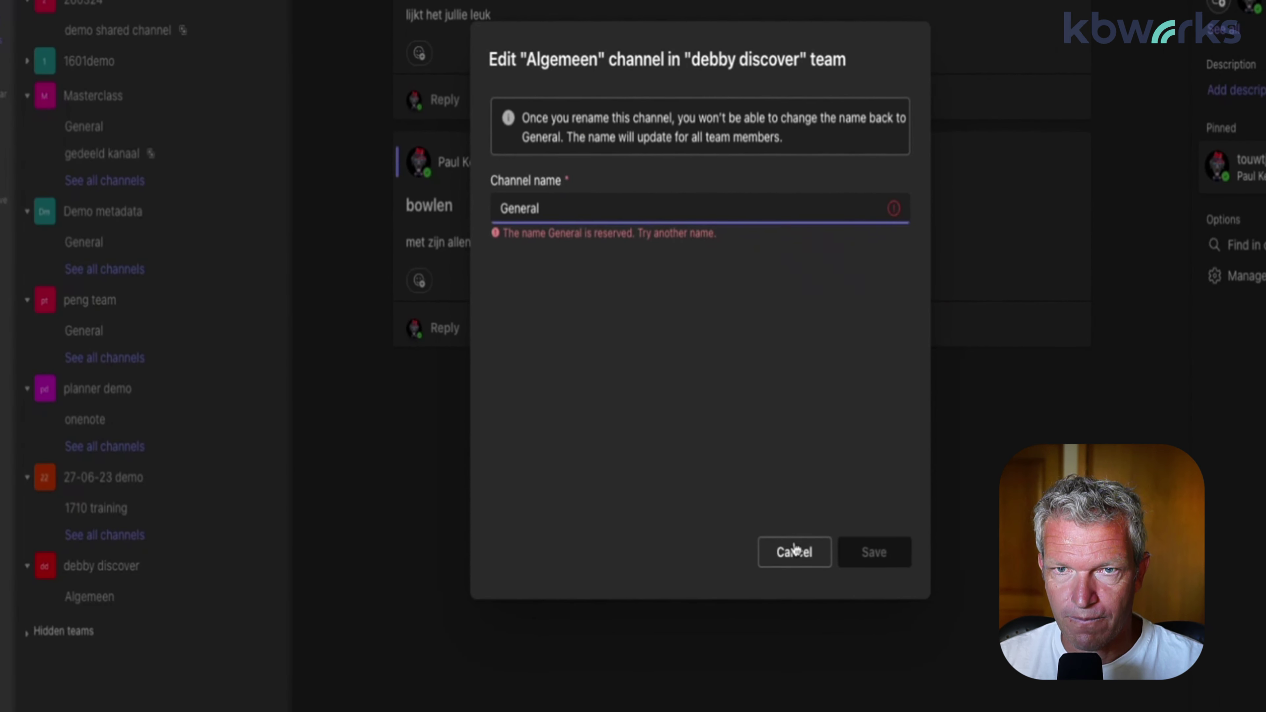
pyautogui.click(795, 551)
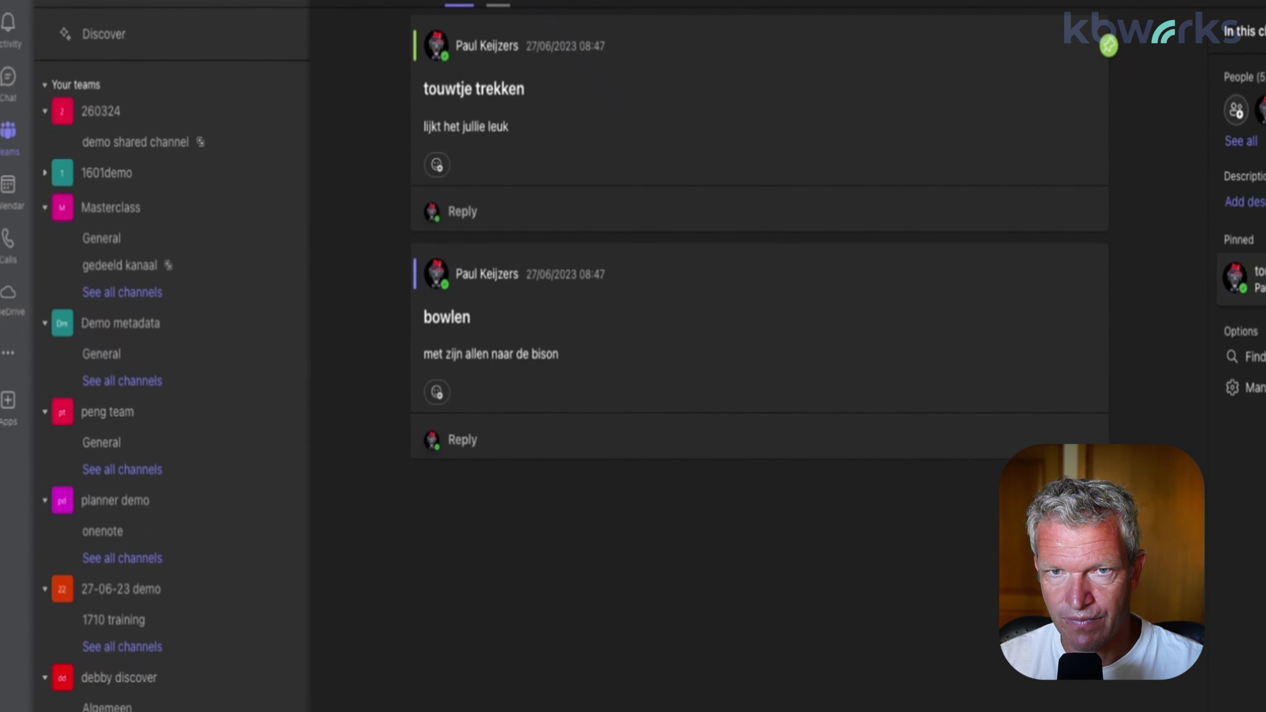
# Open the files of the Algemeen channel in debby discover and go up to the parent Documents library.
pyautogui.click(505, 52)
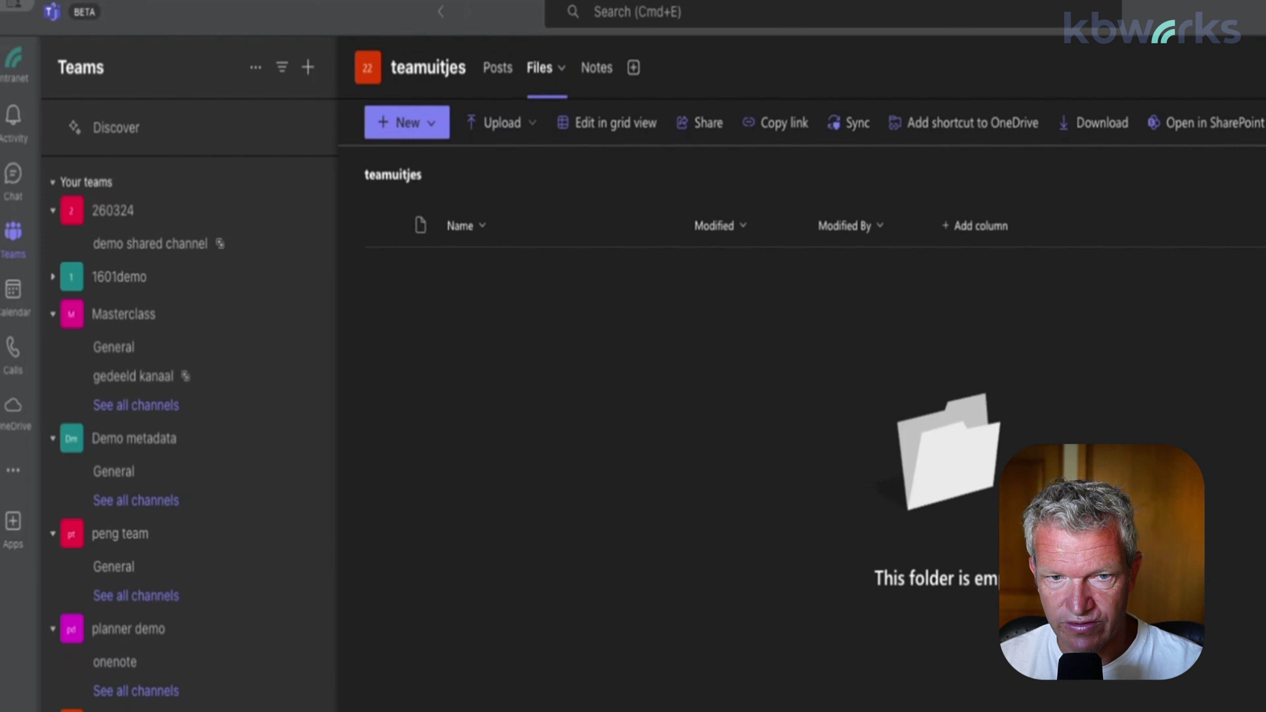
pyautogui.click(149, 711)
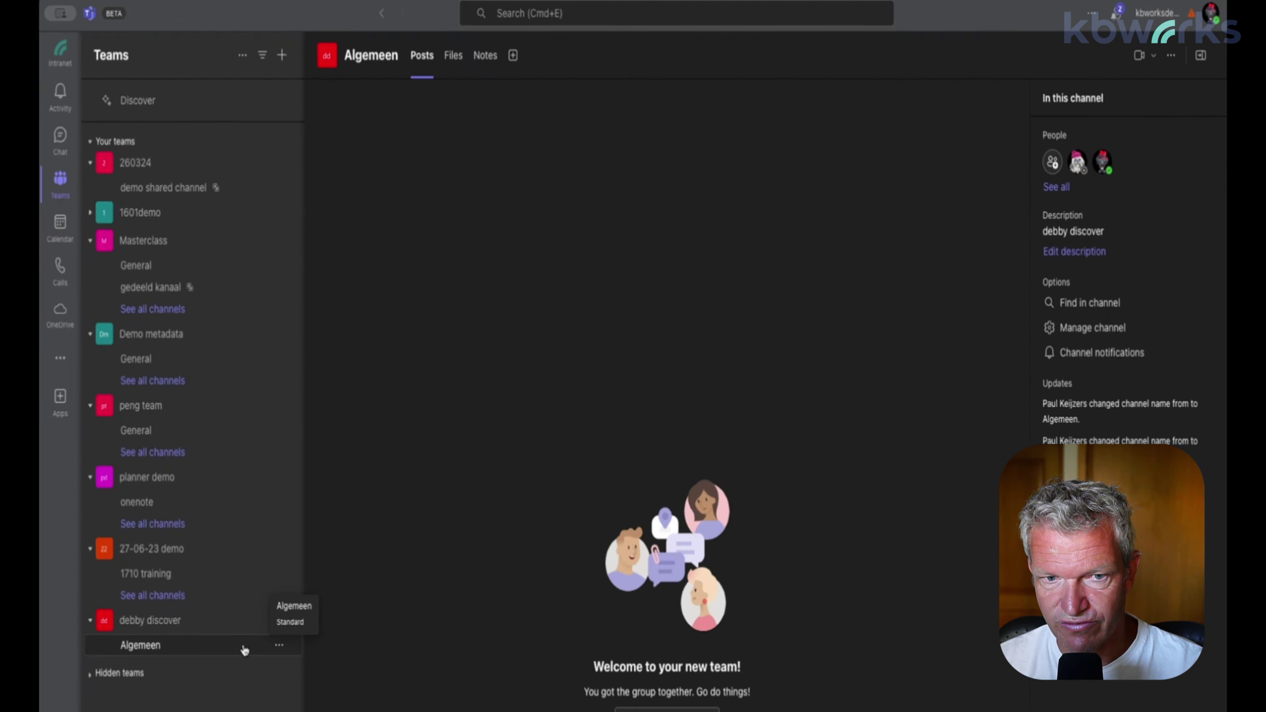
pyautogui.click(453, 56)
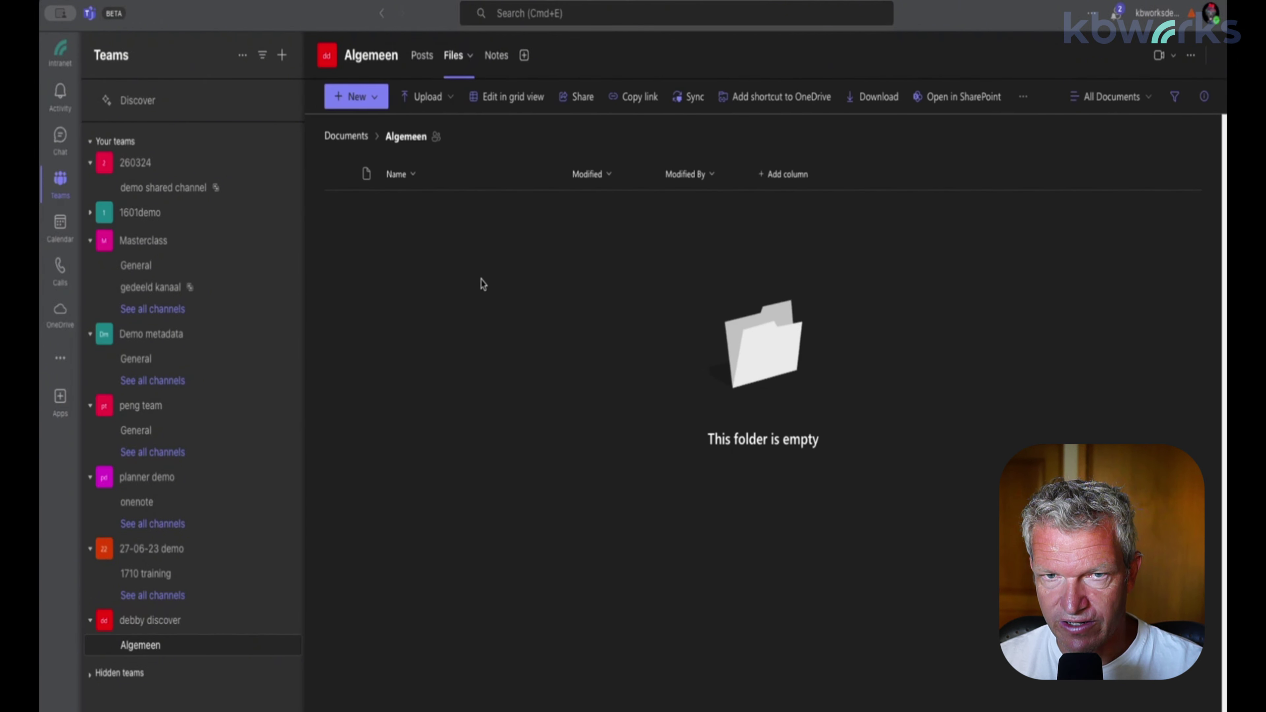
pyautogui.click(346, 141)
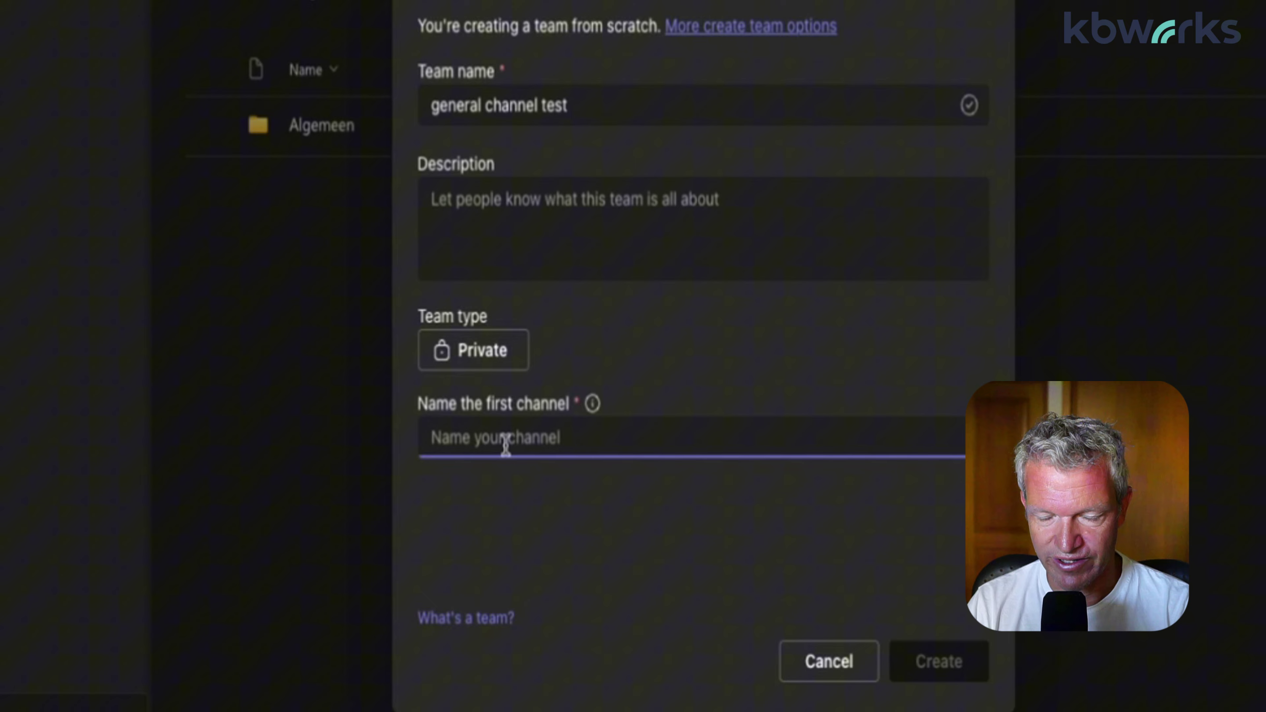
# Name the first channel Alg-meen, create the "general channel test" team and skip adding members.
pyautogui.write('A')
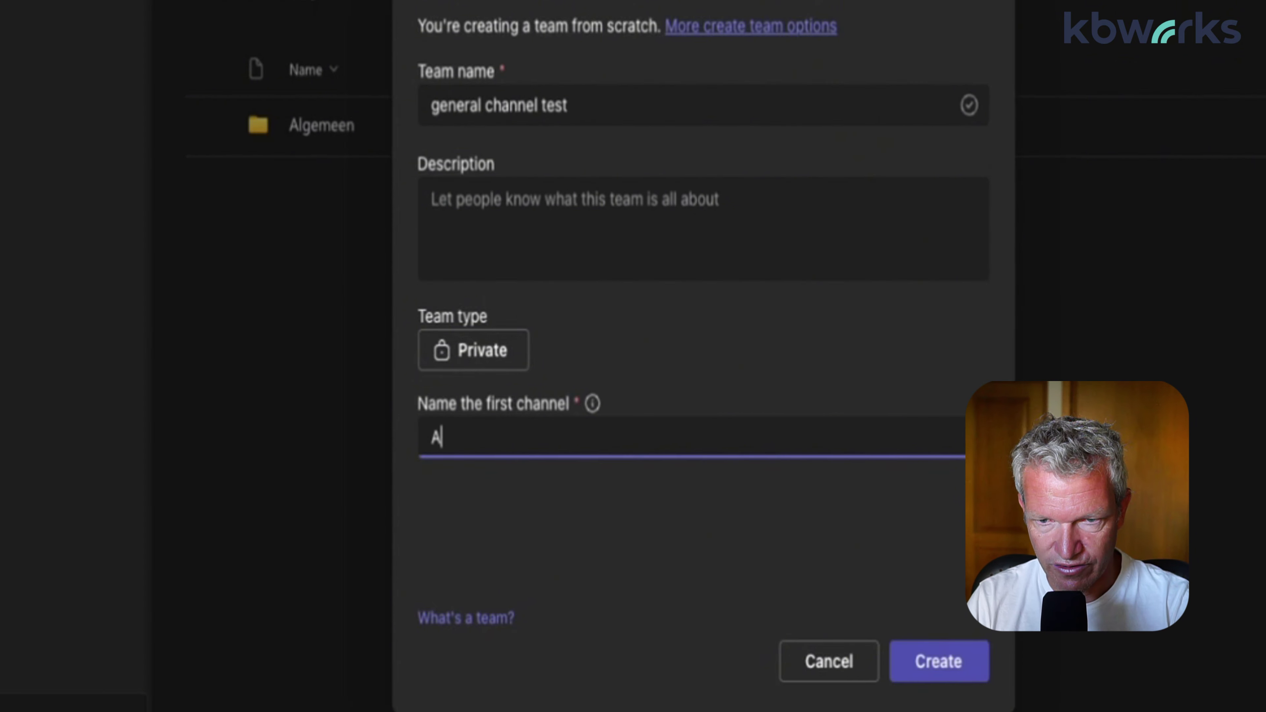
pyautogui.write('lgem')
pyautogui.press('BackSpace')
pyautogui.press('BackSpace')
pyautogui.write('-')
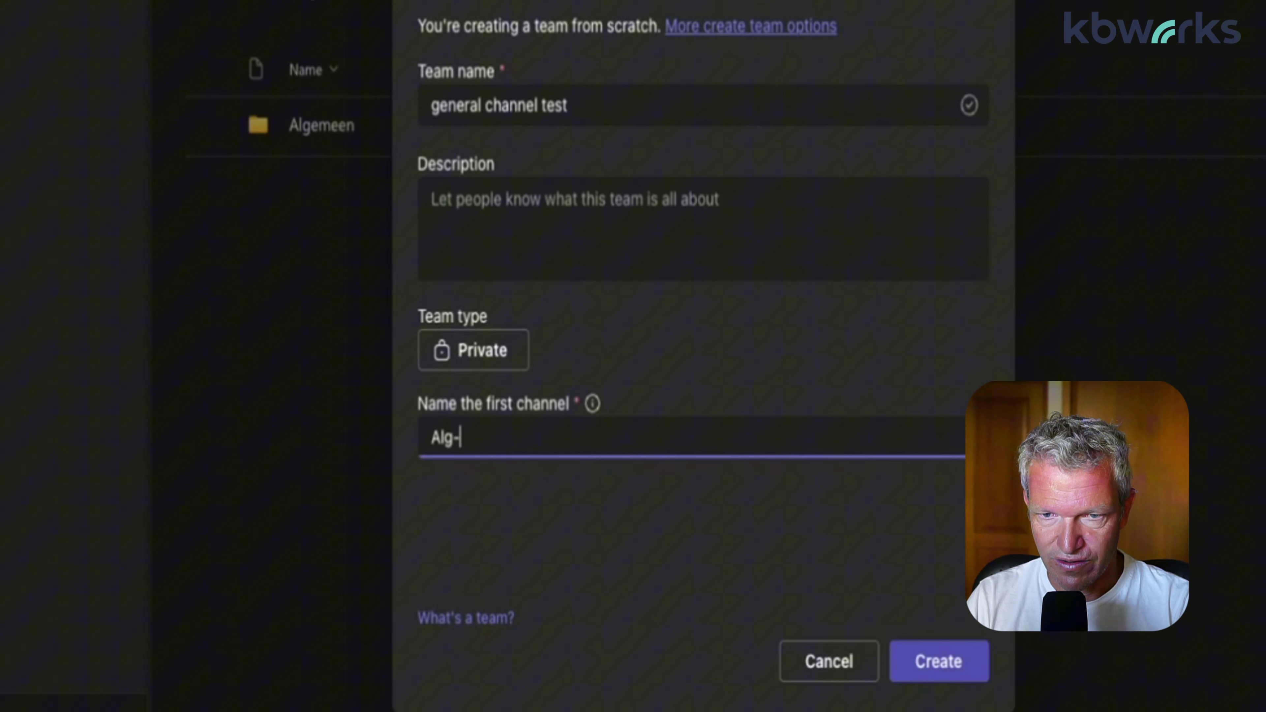
pyautogui.write('em')
pyautogui.press('BackSpace')
pyautogui.press('BackSpace')
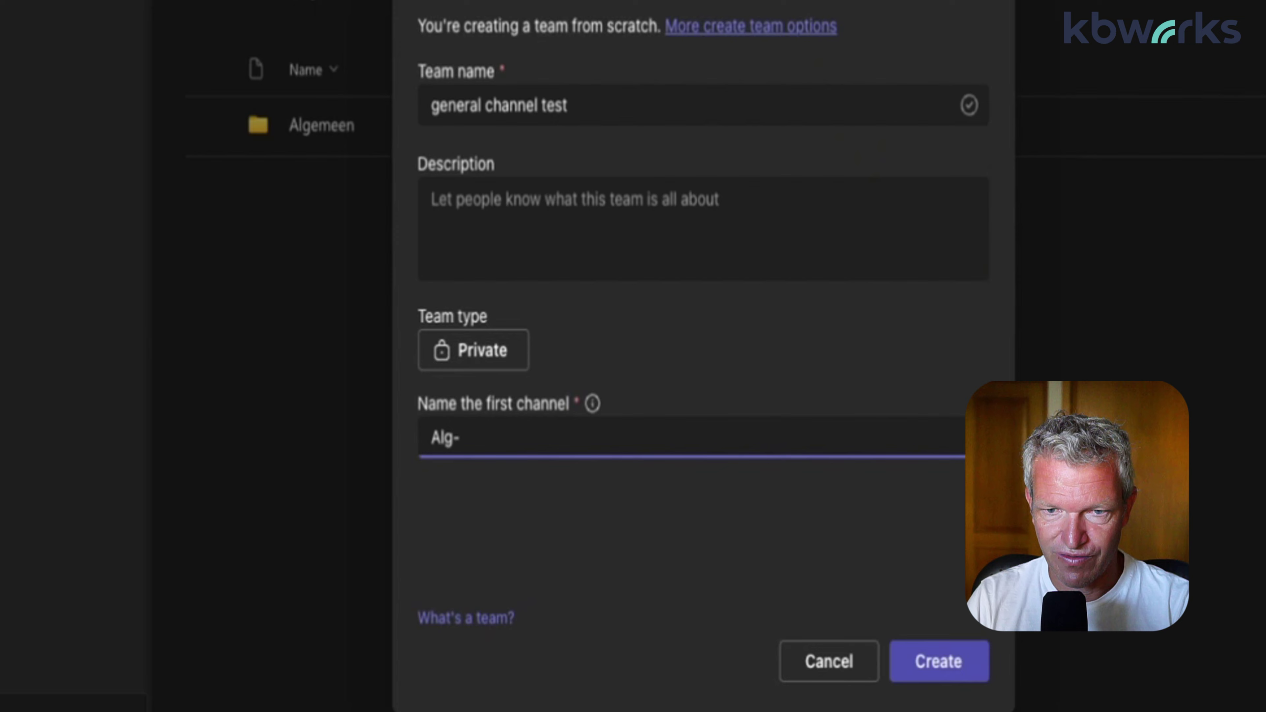
pyautogui.write('meen')
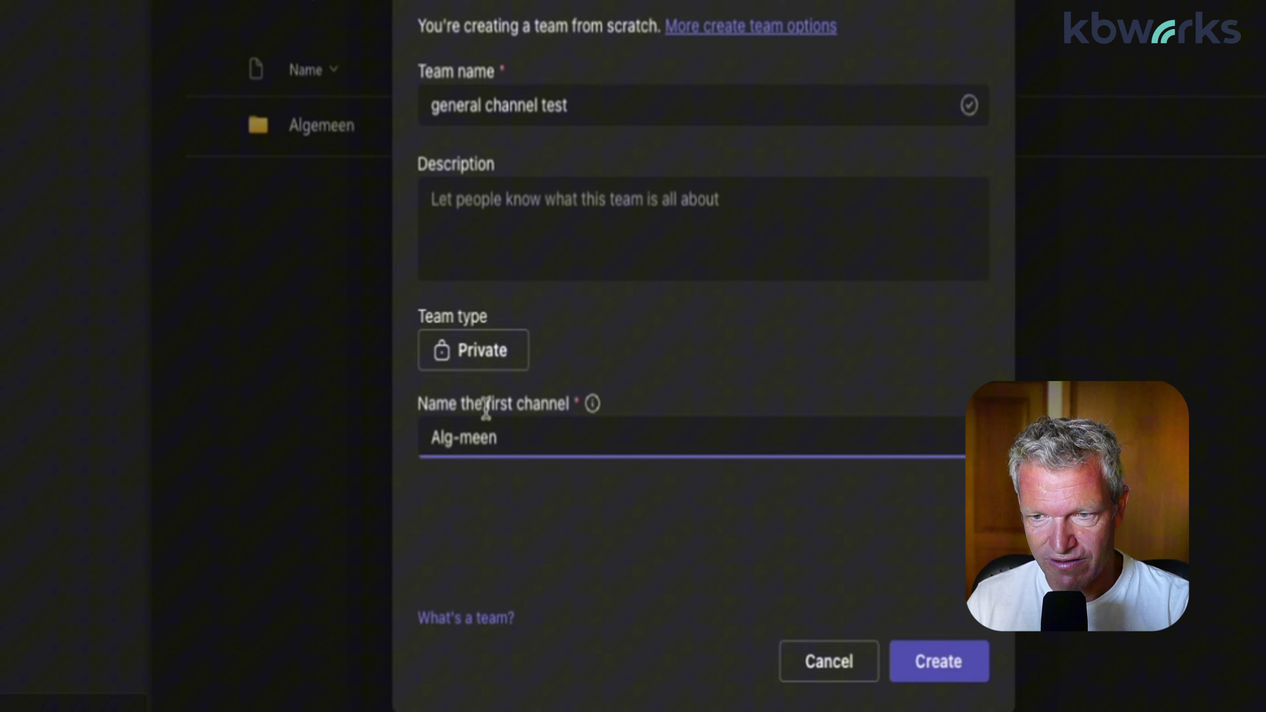
pyautogui.click(943, 666)
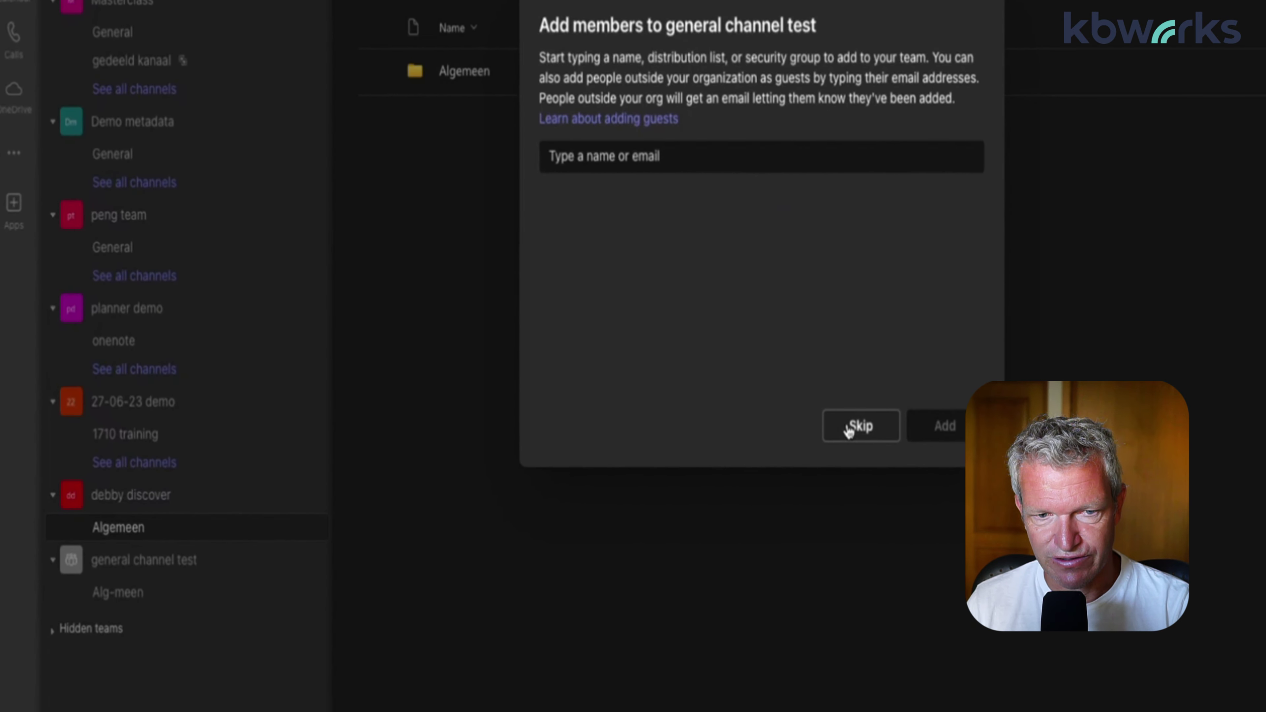
pyautogui.click(849, 428)
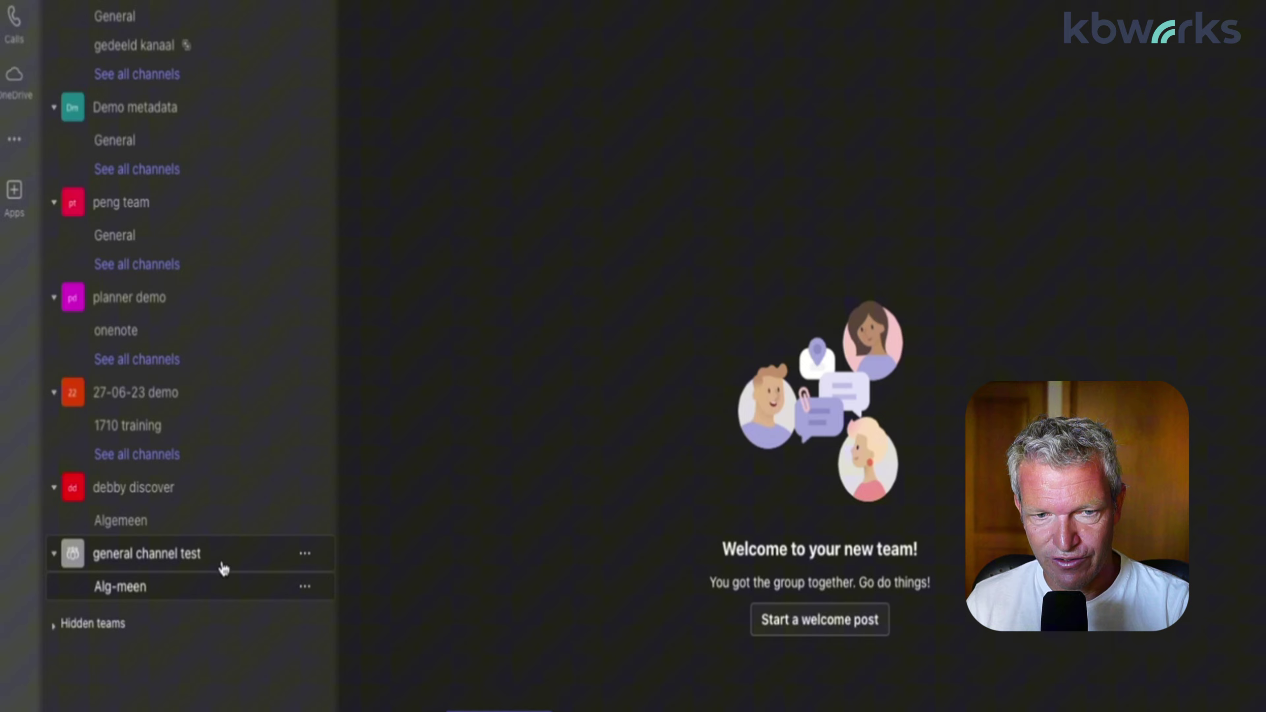